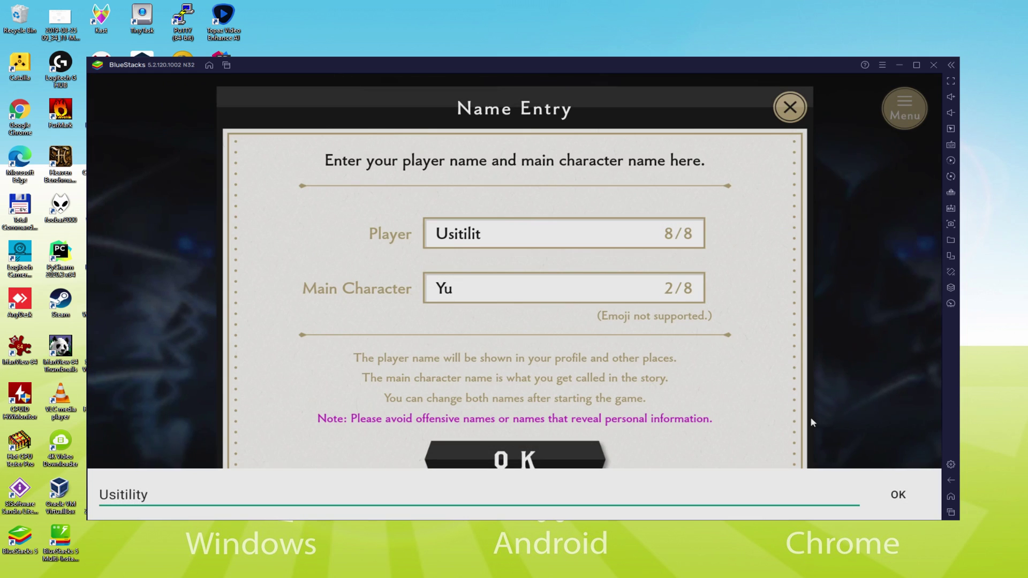
Step: Accept the entered player and main character names on the Name Entry screen
{"action": "left_click", "coordinate": [898, 494]}
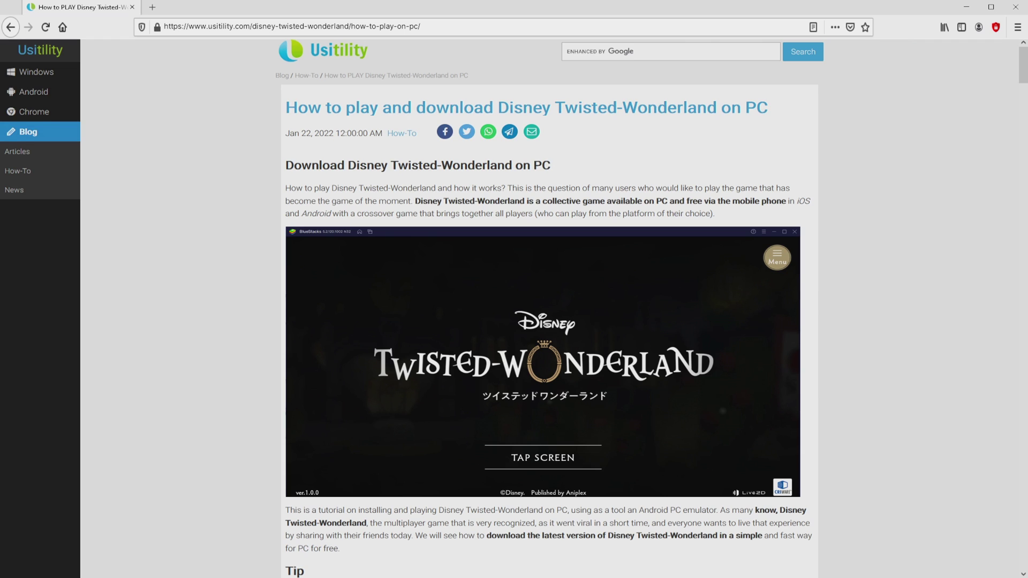
{"action": "scroll", "coordinate": [543, 321], "scroll_direction": "down", "scroll_amount": 5}
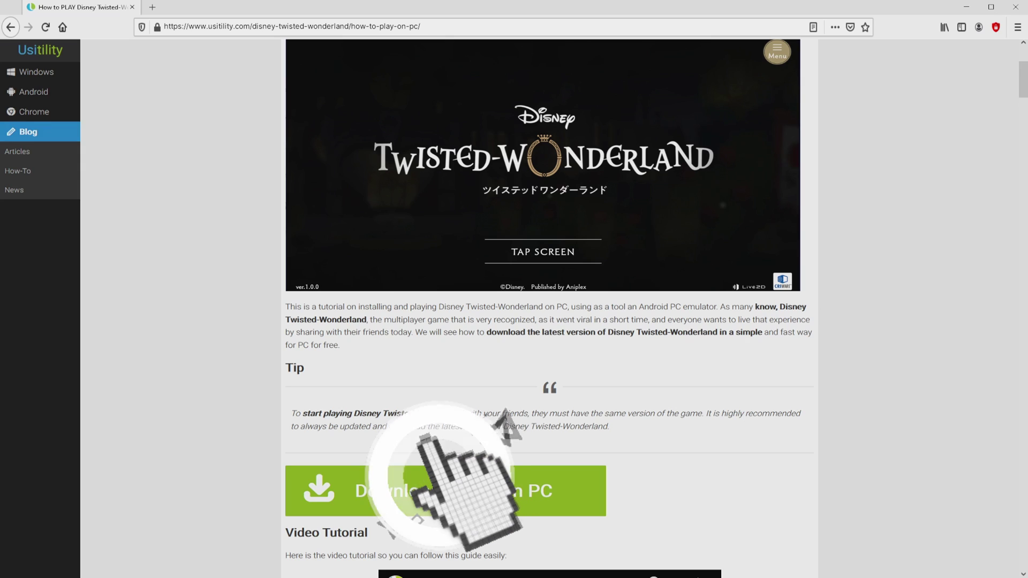
Step: Follow the article's green Download Game link to the BlueStacks Twisted-Wonderland page
{"action": "left_click", "coordinate": [426, 482]}
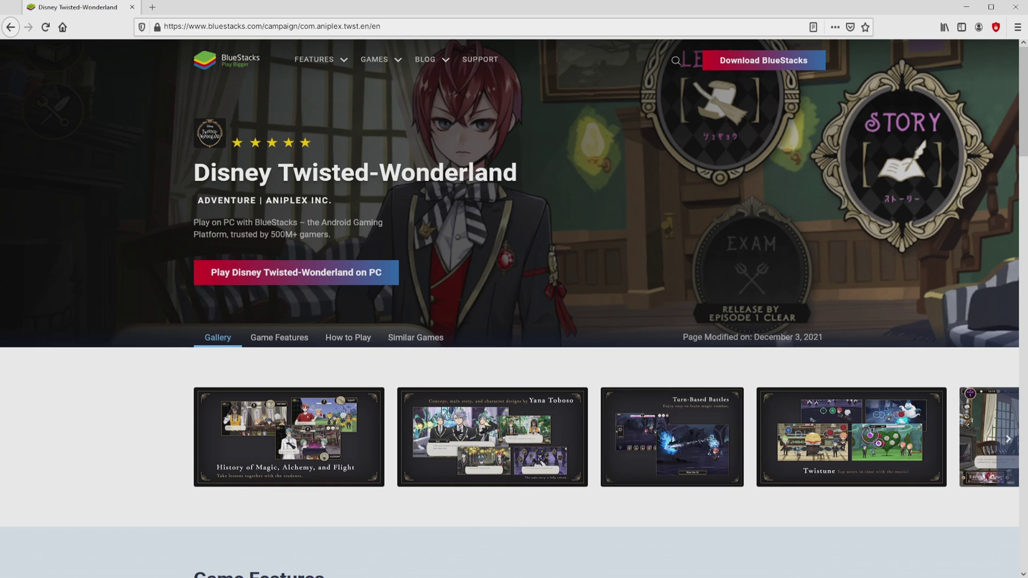
{"action": "scroll", "coordinate": [515, 321], "scroll_direction": "down", "scroll_amount": 5}
{"action": "scroll", "coordinate": [514, 322], "scroll_direction": "down", "scroll_amount": 5}
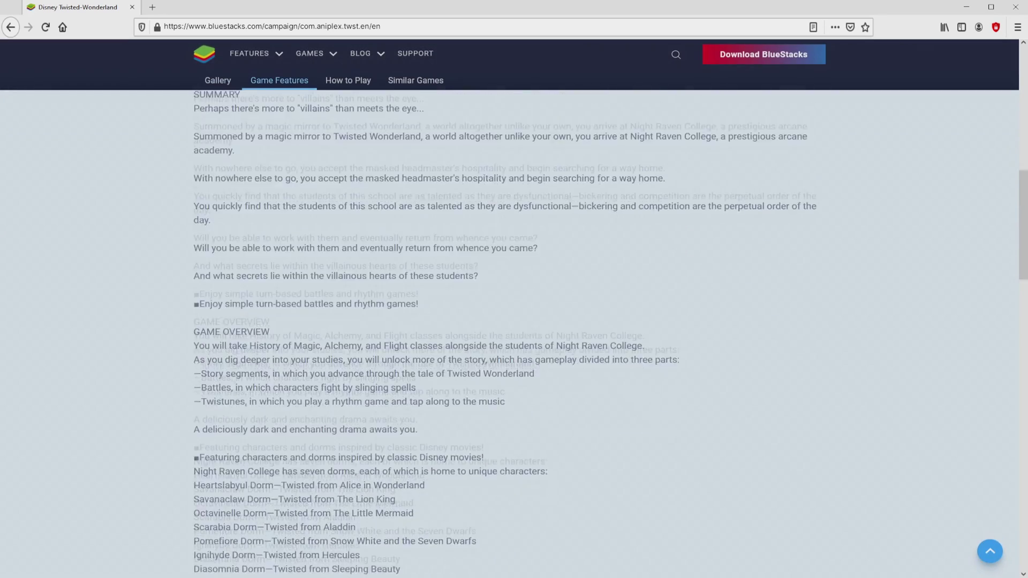
{"action": "scroll", "coordinate": [514, 321], "scroll_direction": "down", "scroll_amount": 5}
{"action": "scroll", "coordinate": [514, 321], "scroll_direction": "down", "scroll_amount": 3}
{"action": "scroll", "coordinate": [514, 322], "scroll_direction": "up", "scroll_amount": 5}
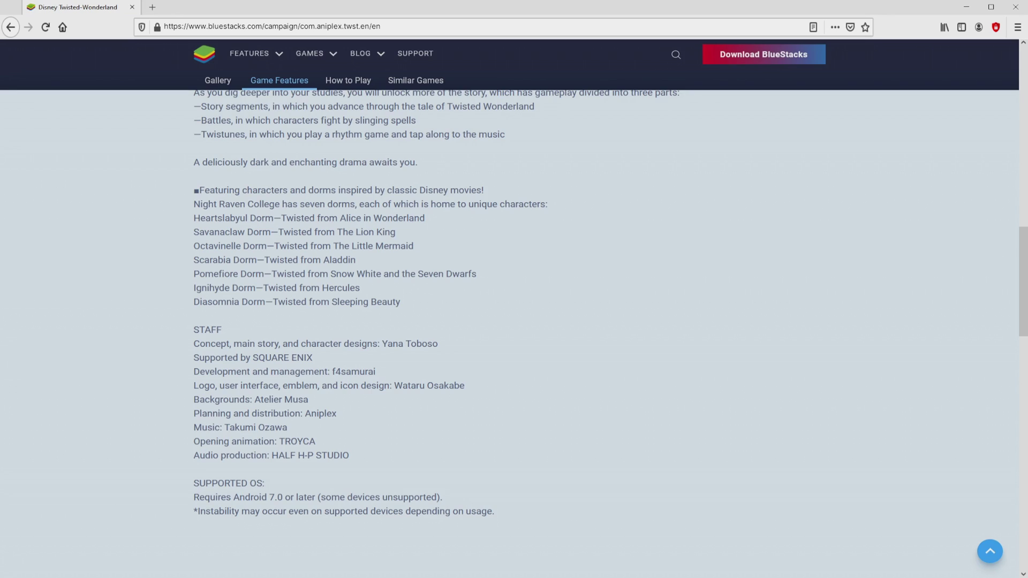
{"action": "scroll", "coordinate": [513, 321], "scroll_direction": "up", "scroll_amount": 5}
{"action": "scroll", "coordinate": [514, 321], "scroll_direction": "up", "scroll_amount": 5}
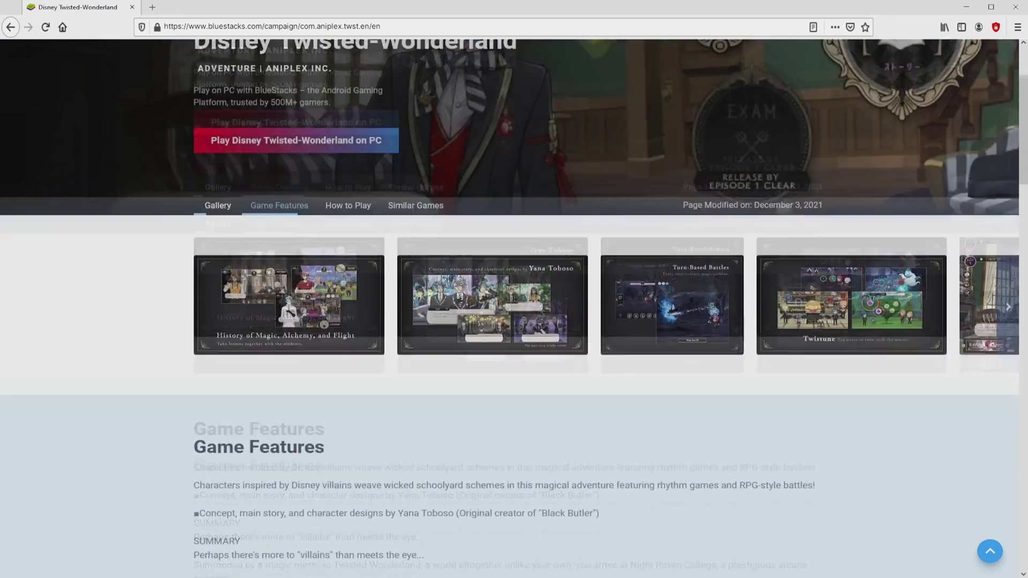
{"action": "scroll", "coordinate": [514, 321], "scroll_direction": "up", "scroll_amount": 3}
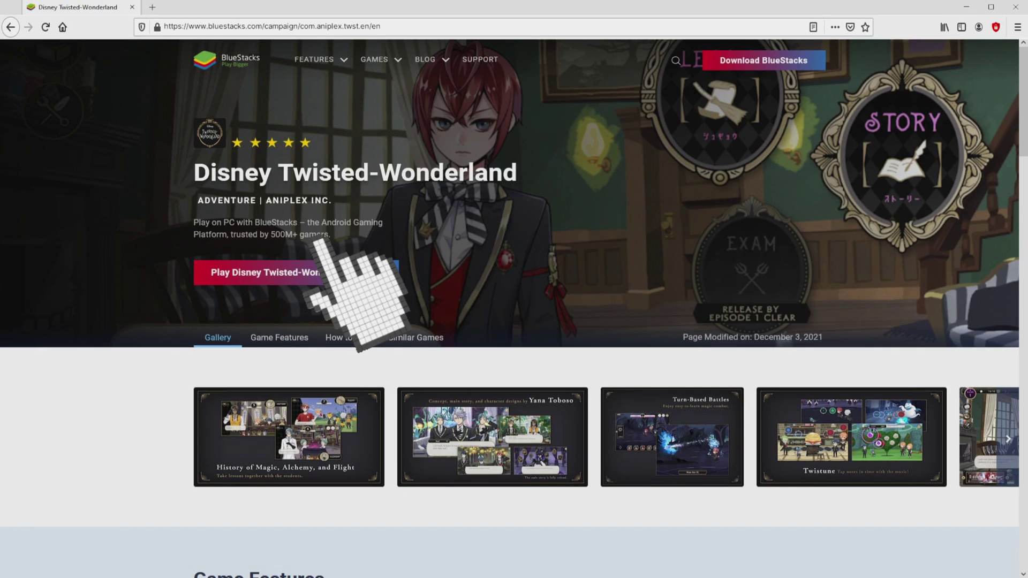
Step: Download the BlueStacks installer from 'Play Disney Twisted-Wonderland on PC'
{"action": "left_click", "coordinate": [295, 272]}
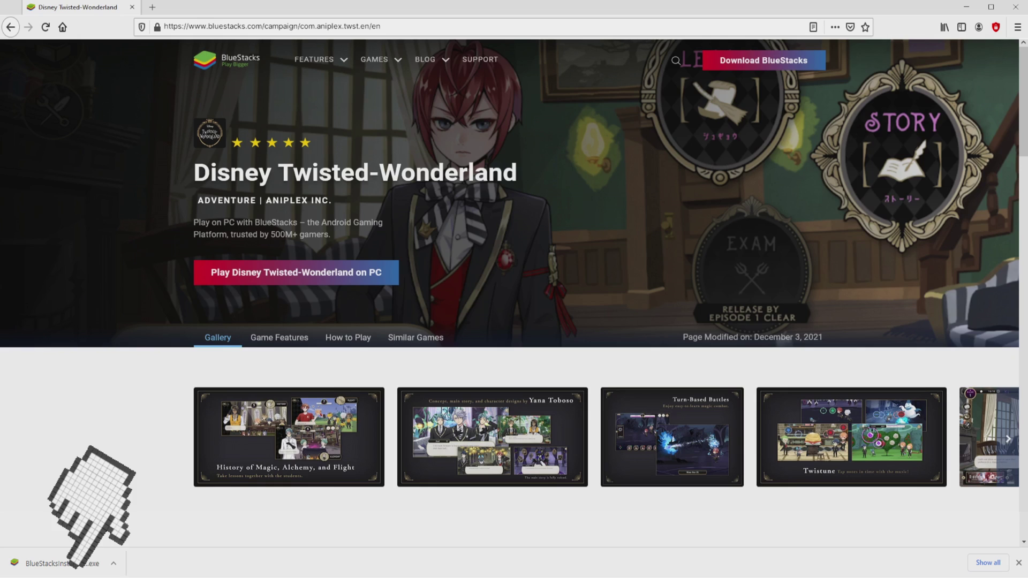
Step: Run BlueStacksInstaller.exe, review the data path under Customize installation, then install BlueStacks
{"action": "left_click", "coordinate": [62, 562]}
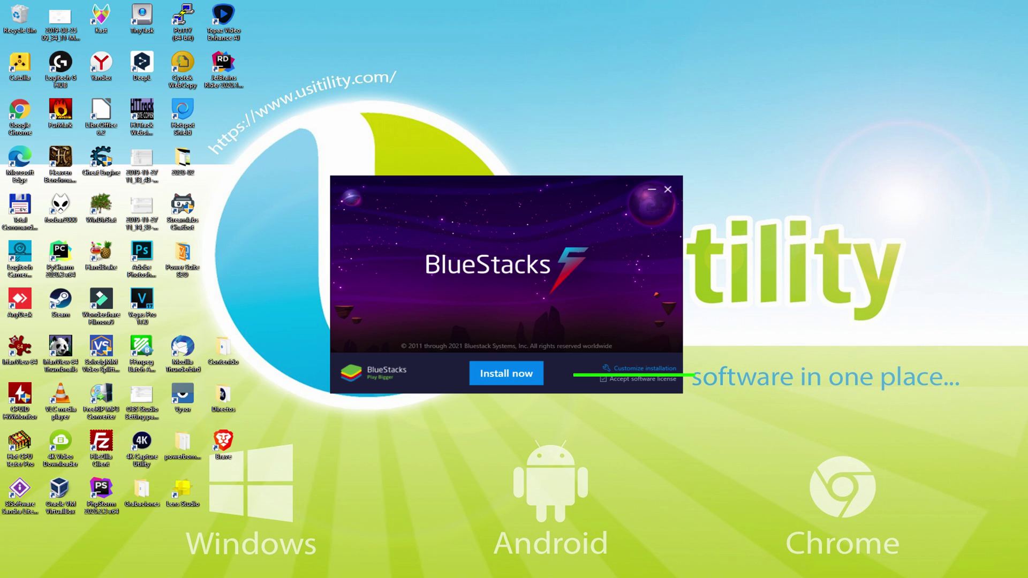
{"action": "left_click", "coordinate": [635, 368]}
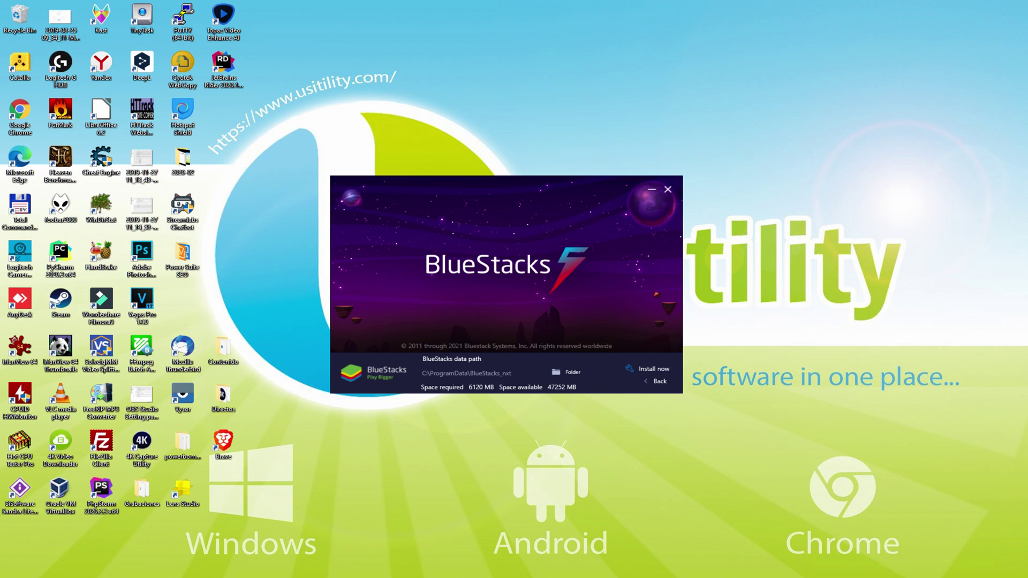
{"action": "left_click", "coordinate": [653, 369]}
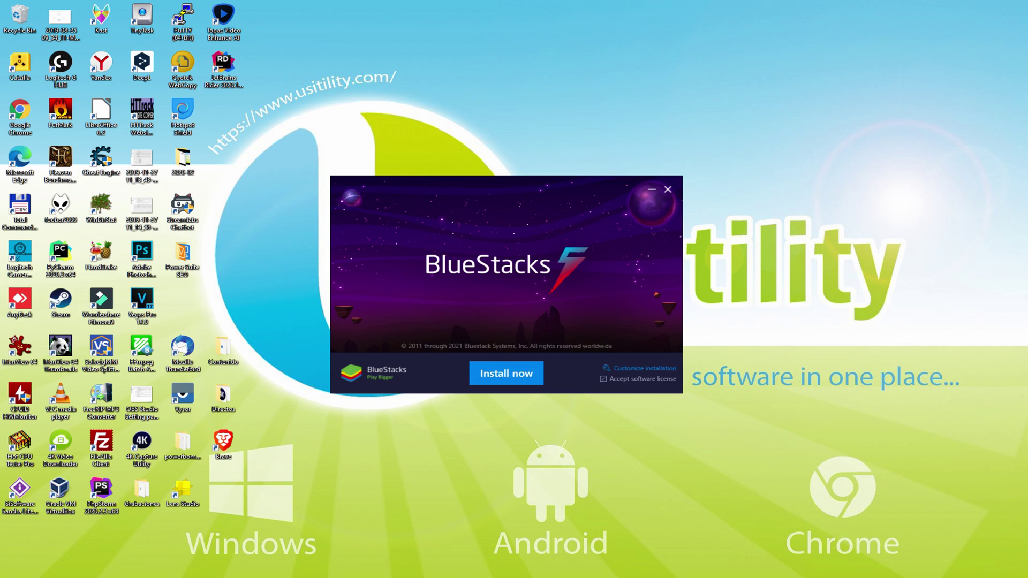
{"action": "left_click", "coordinate": [506, 373]}
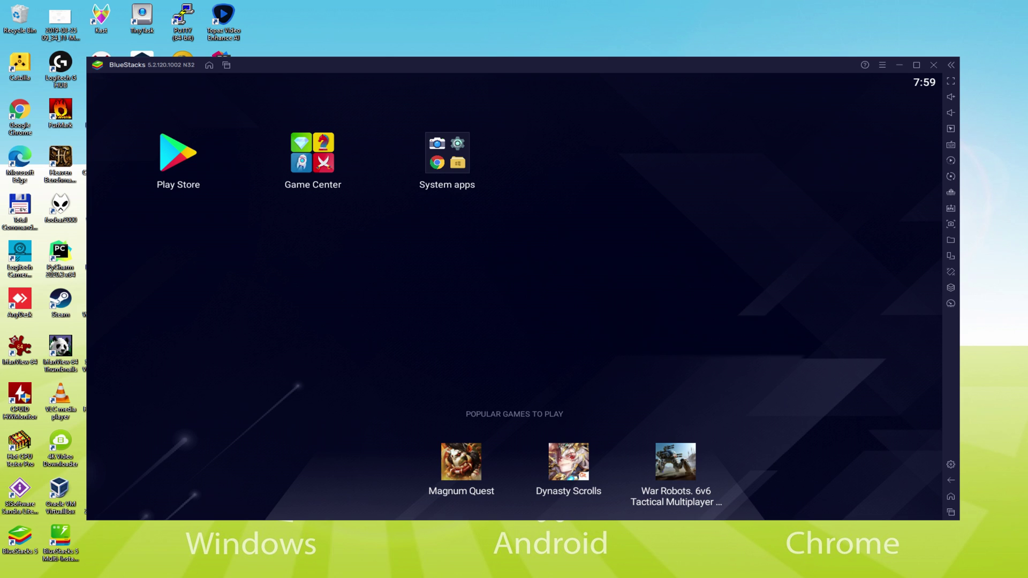
Step: Open Play Store and accept Google's terms with Back up to Google Drive off
{"action": "left_click", "coordinate": [178, 156]}
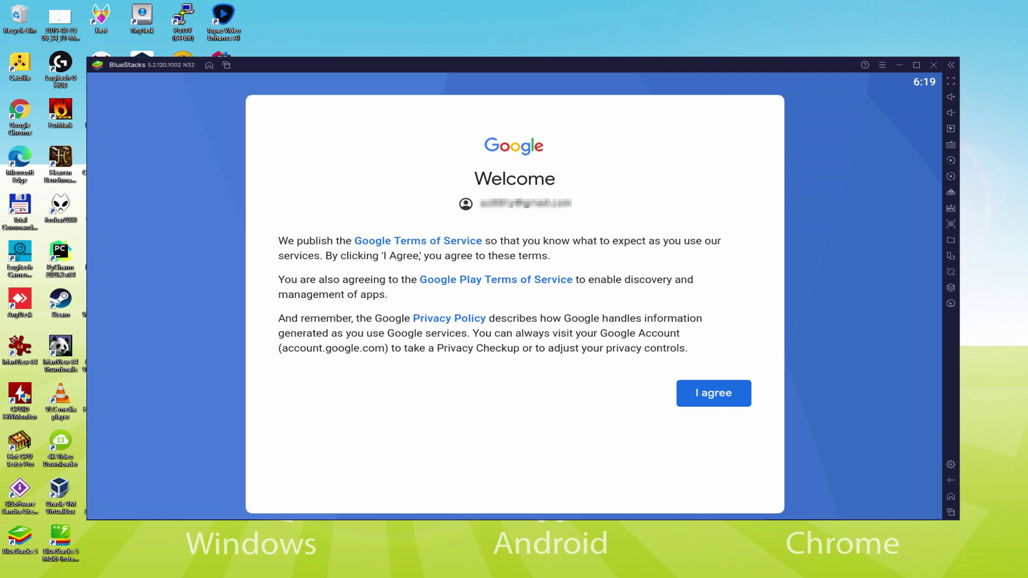
{"action": "left_click", "coordinate": [712, 393]}
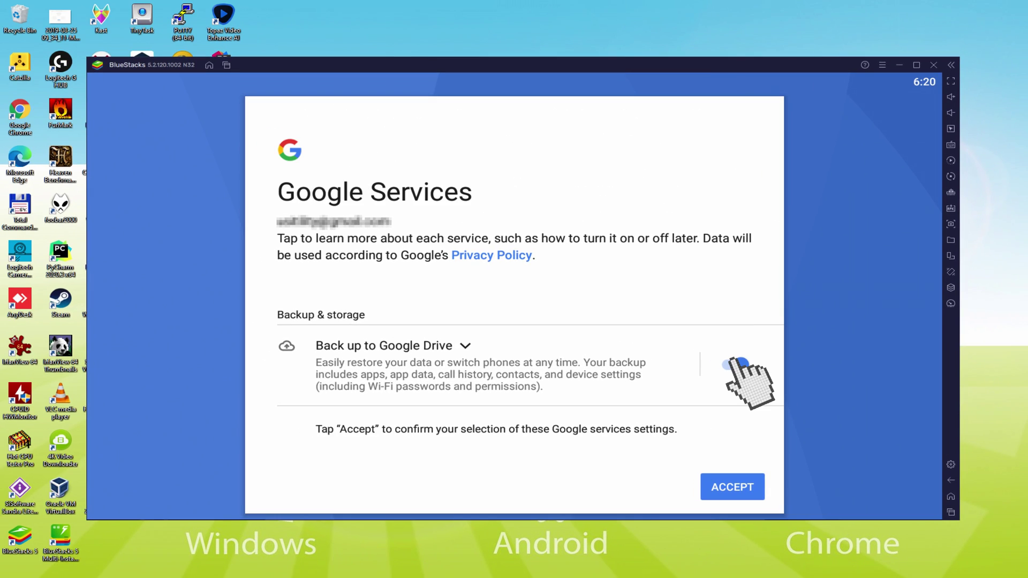
{"action": "left_click", "coordinate": [733, 365]}
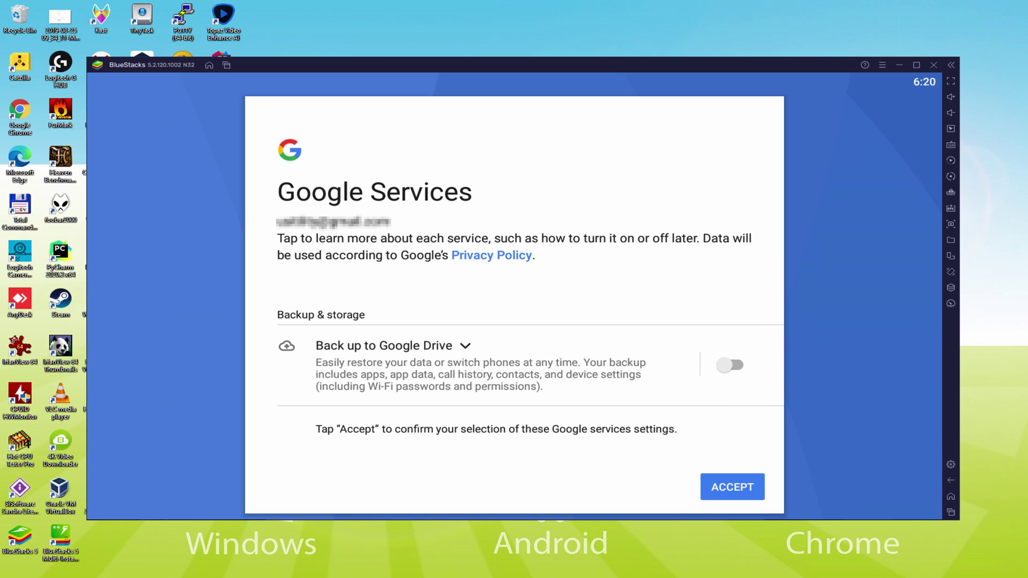
{"action": "left_click", "coordinate": [727, 487]}
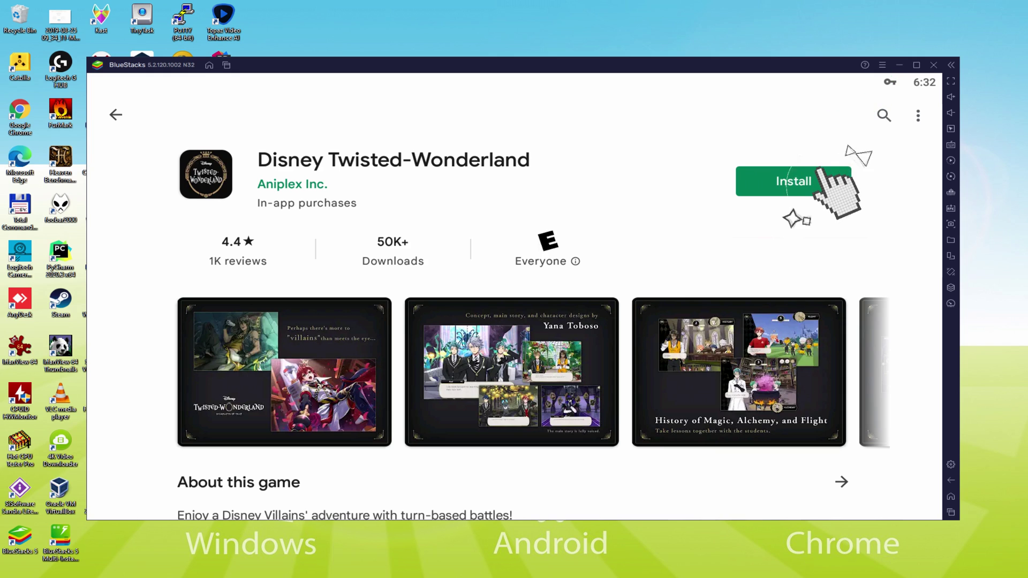
Step: Install Disney Twisted-Wonderland from its Play Store listing until Open appears
{"action": "left_click", "coordinate": [793, 181]}
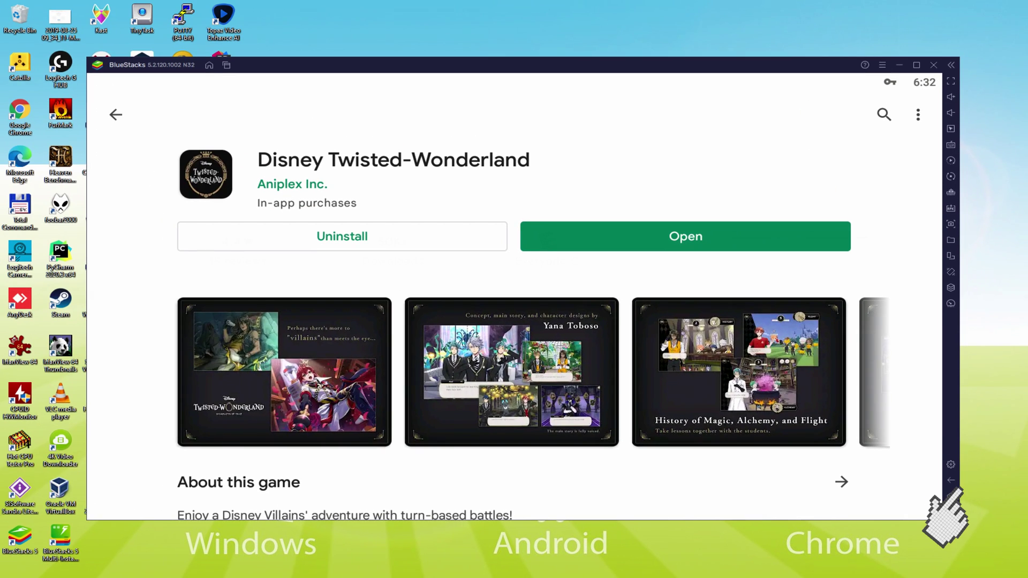
Step: Return to the BlueStacks home screen and start the Disney TW app
{"action": "left_click", "coordinate": [878, 396]}
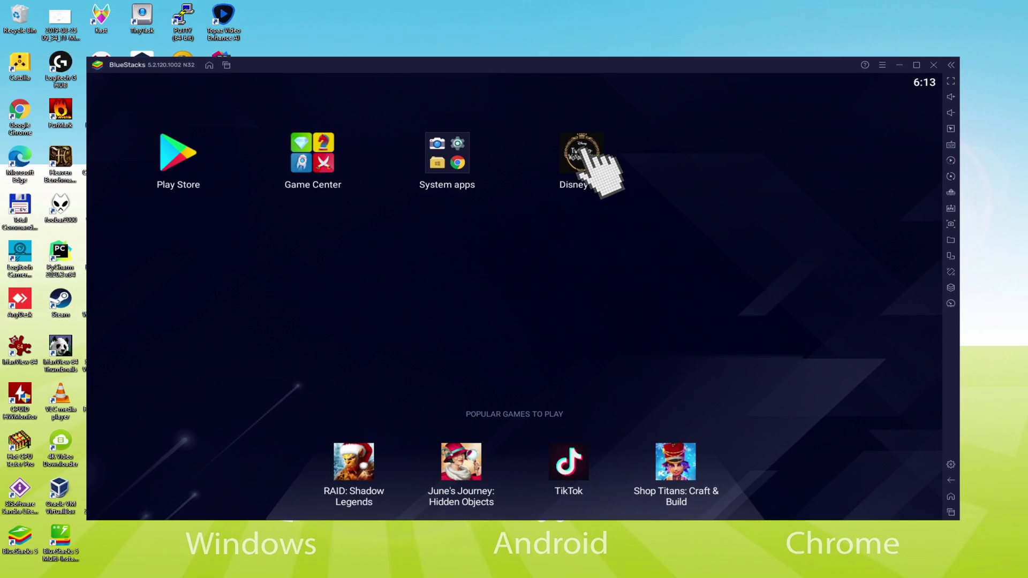
{"action": "left_click", "coordinate": [582, 156]}
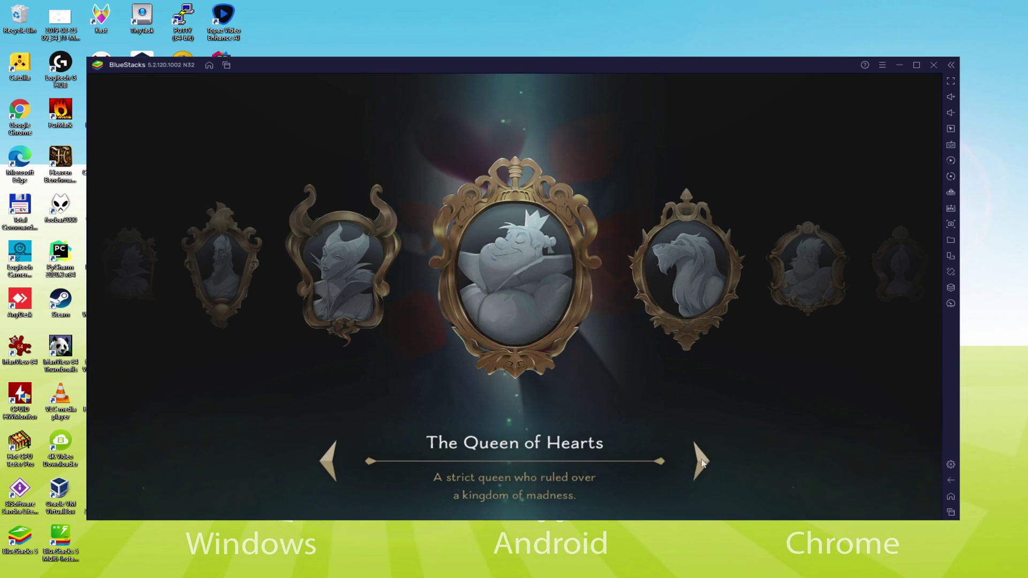
Step: Cycle four times through the villain portraits, from The King of Beasts to The Sea Witch
{"action": "left_click", "coordinate": [700, 462]}
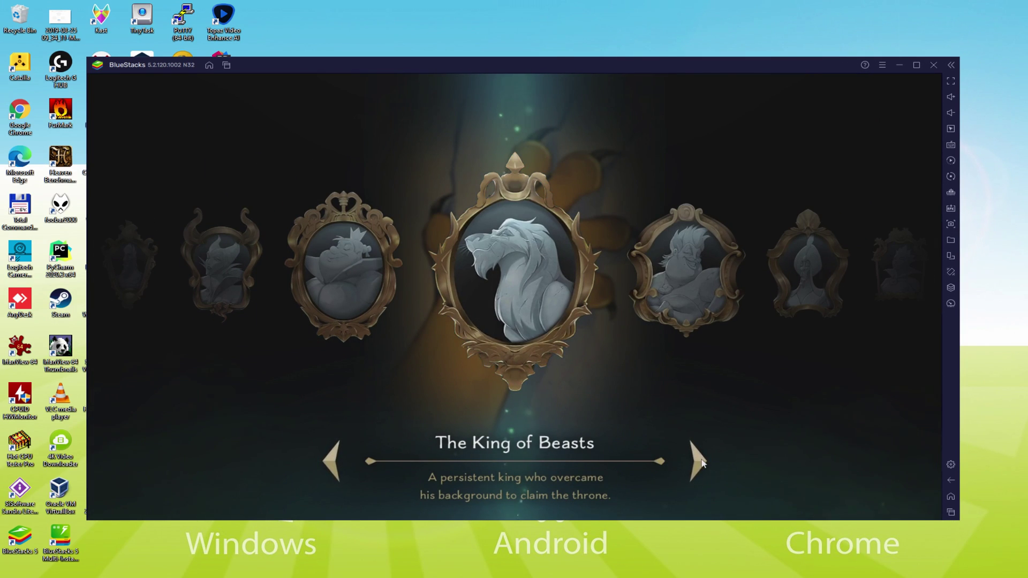
{"action": "left_click", "coordinate": [699, 461]}
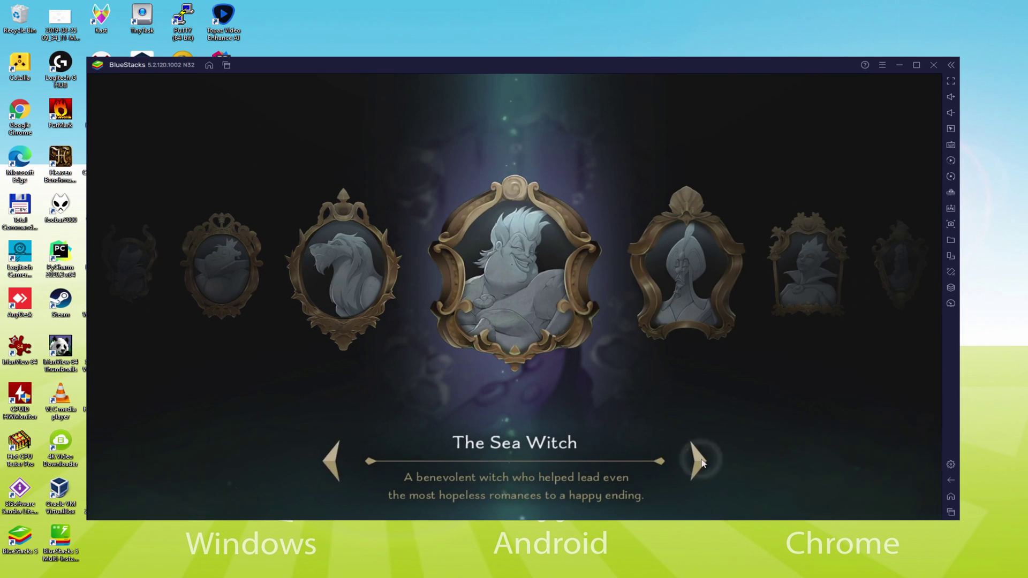
{"action": "left_click", "coordinate": [699, 461]}
{"action": "left_click", "coordinate": [699, 461]}
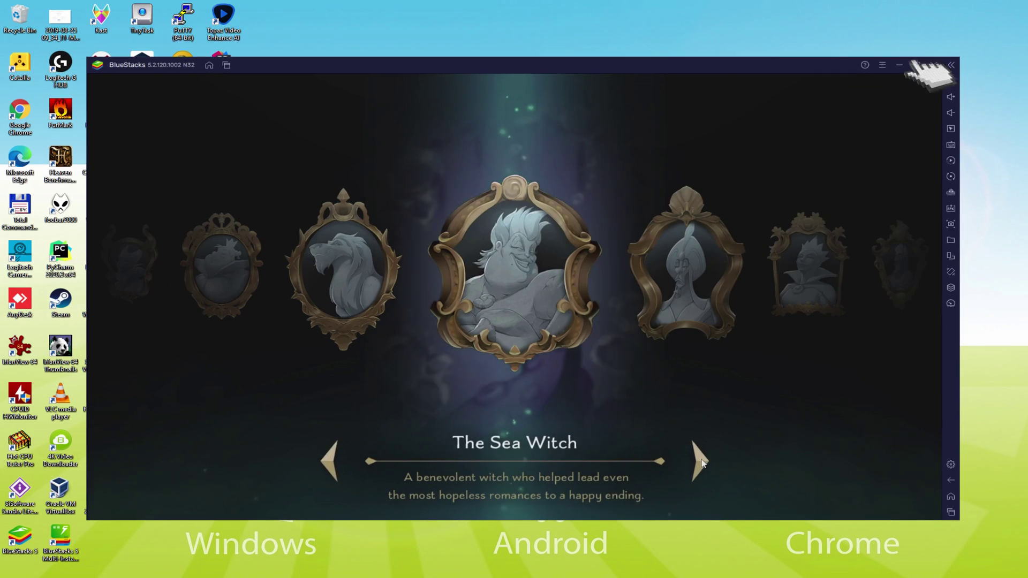
Step: Pick the Sorcerer of the Sands and page through Scarabia, Pomefiore, Diasomnia, Heartslabyul and Savanaclaw
{"action": "left_click", "coordinate": [703, 463]}
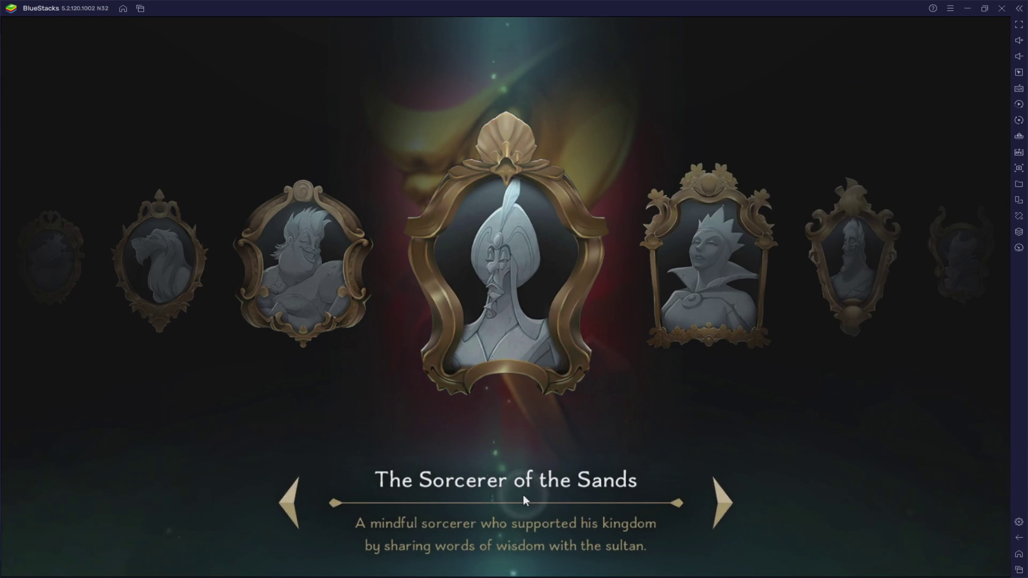
{"action": "left_click", "coordinate": [495, 262]}
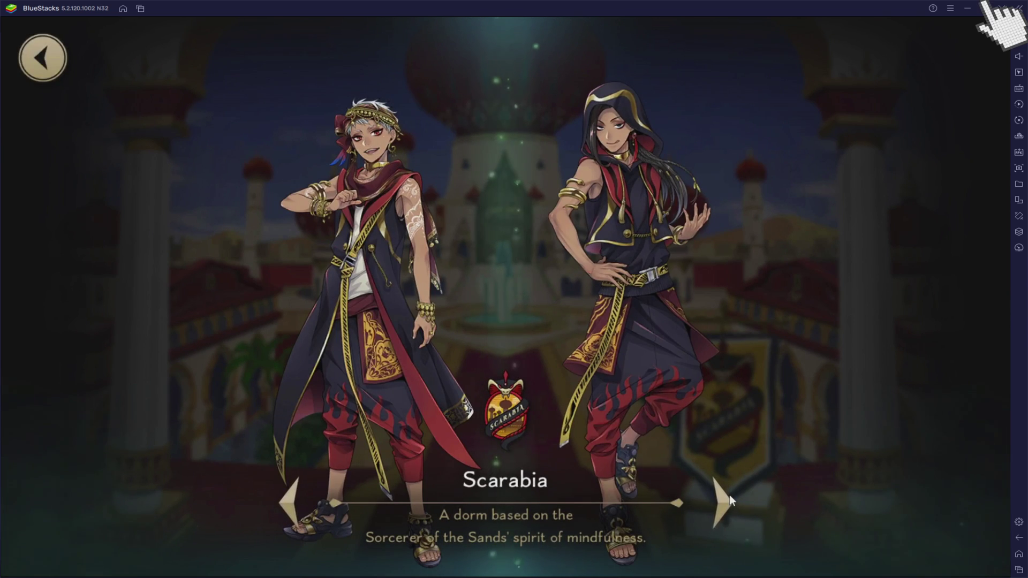
{"action": "left_click", "coordinate": [729, 495]}
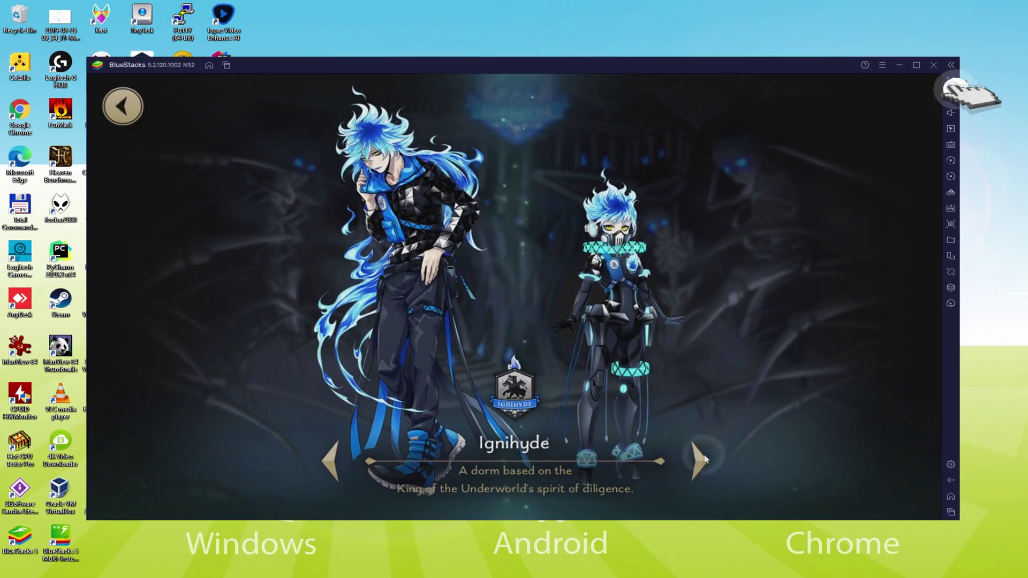
{"action": "left_click", "coordinate": [737, 499]}
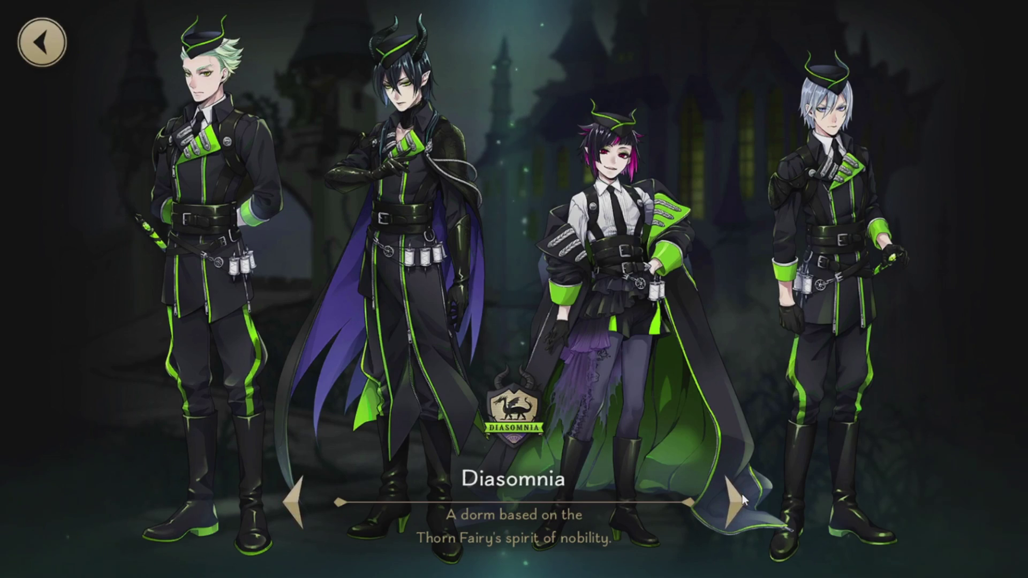
{"action": "left_click", "coordinate": [742, 494]}
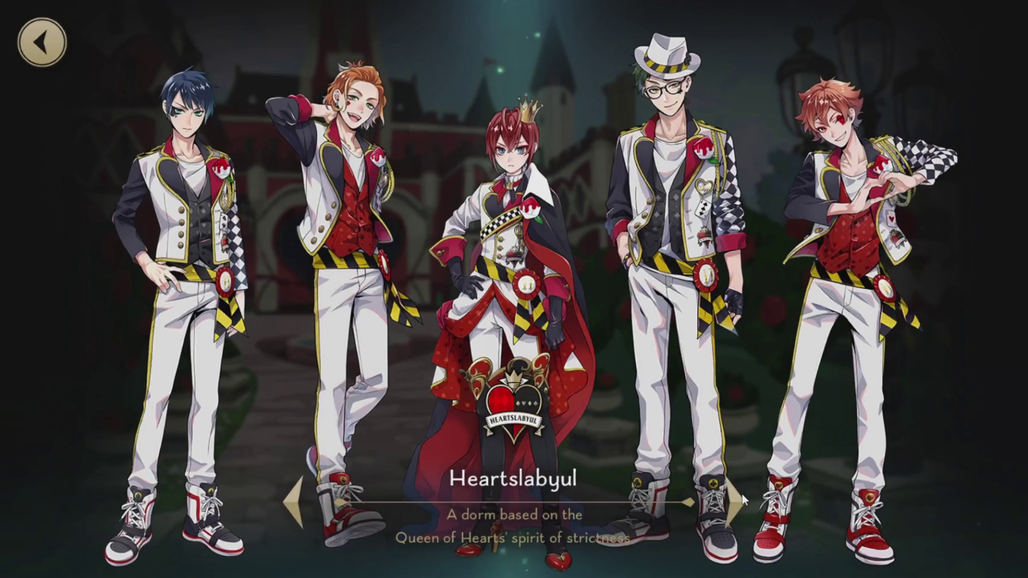
{"action": "left_click", "coordinate": [742, 494]}
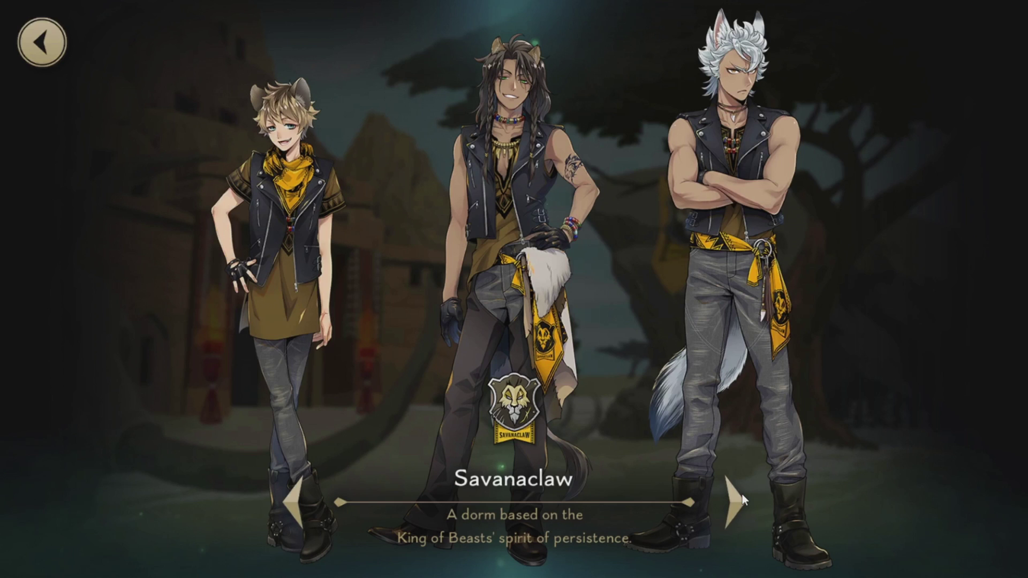
{"action": "left_click", "coordinate": [742, 494]}
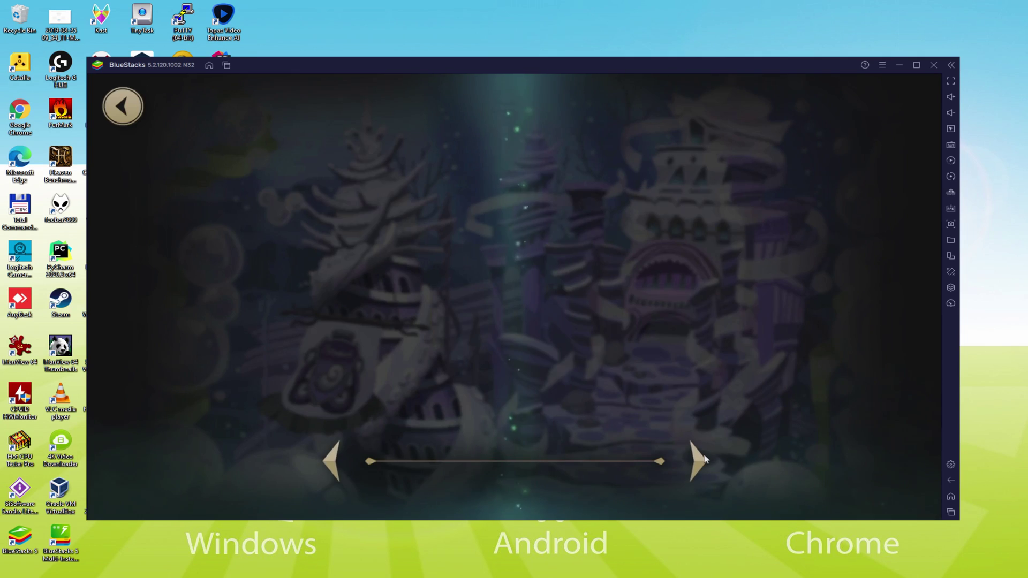
{"action": "left_click", "coordinate": [705, 460]}
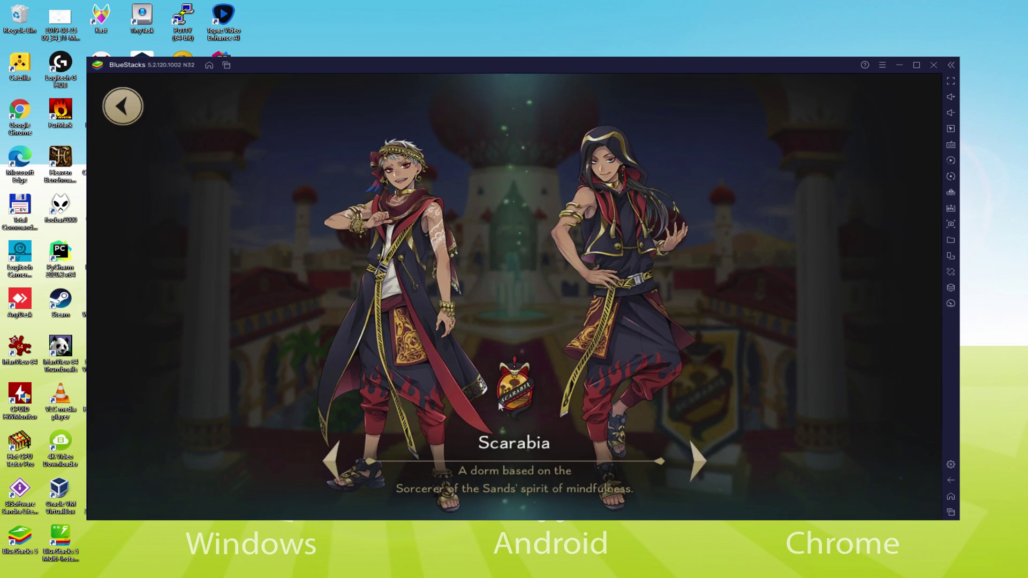
{"action": "left_click", "coordinate": [621, 329]}
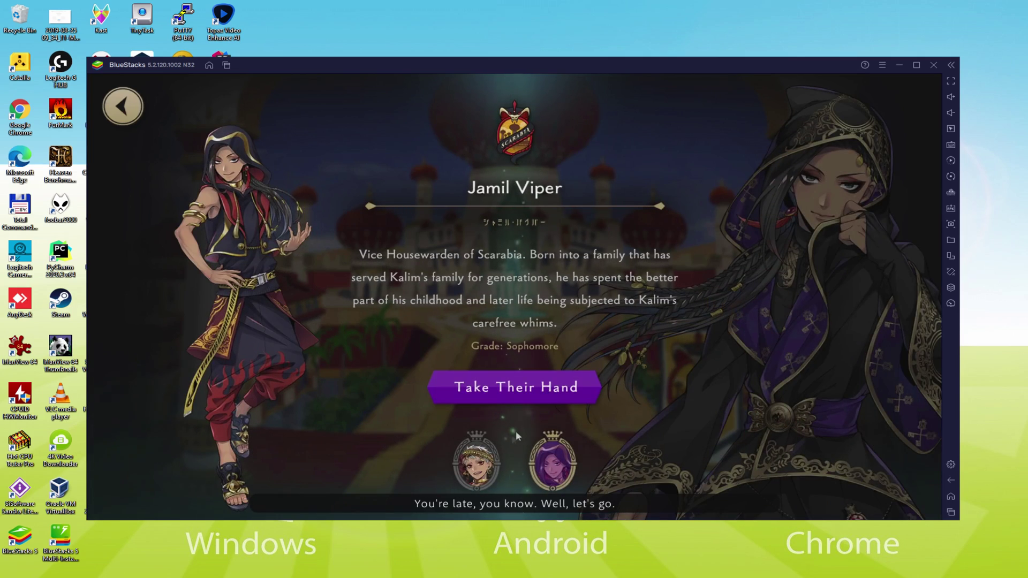
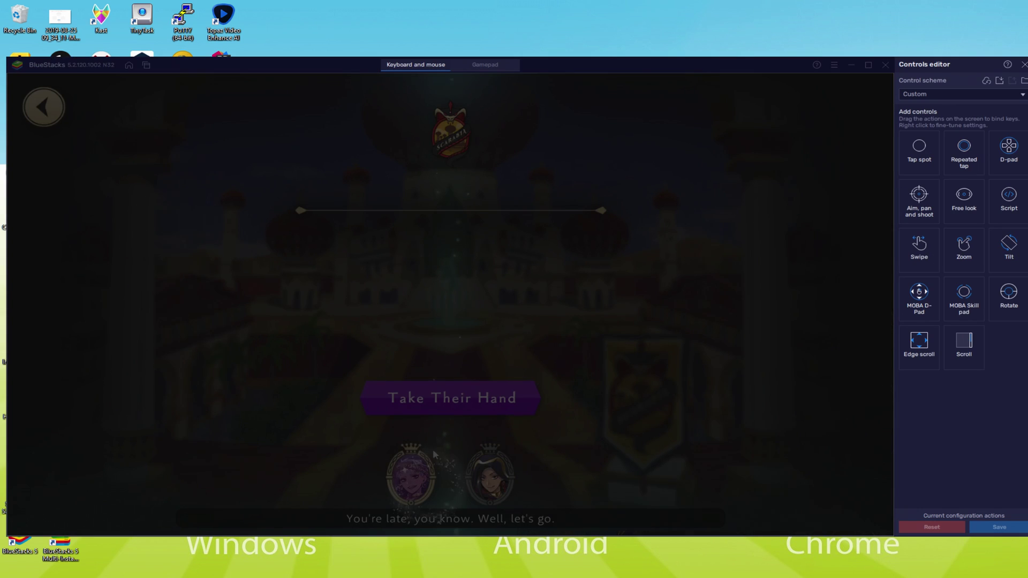
Step: Pick Kalim Al-Asim via Take Their Hand and confirm Yes in the dialog
{"action": "left_click", "coordinate": [451, 398]}
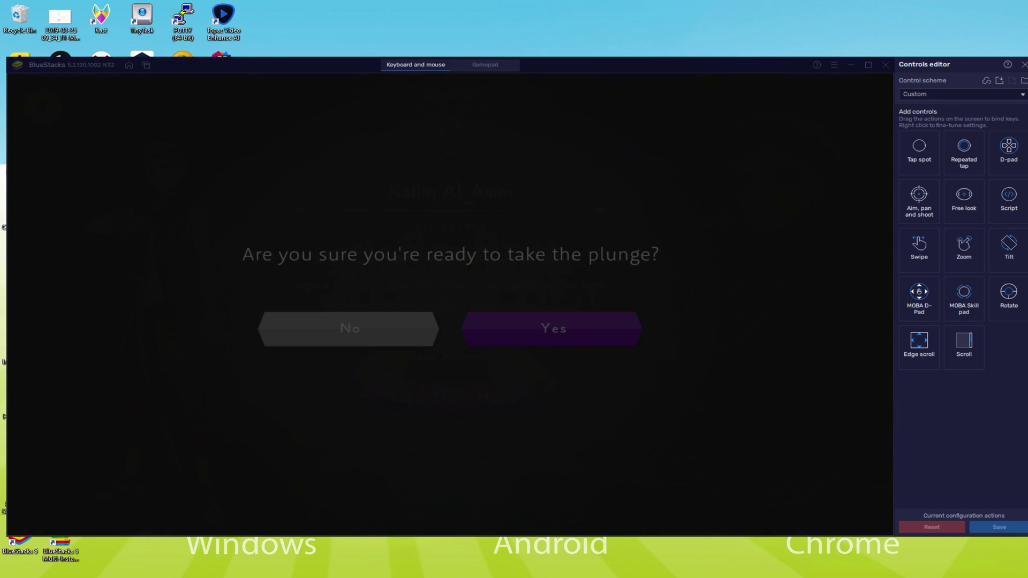
{"action": "left_click", "coordinate": [568, 335]}
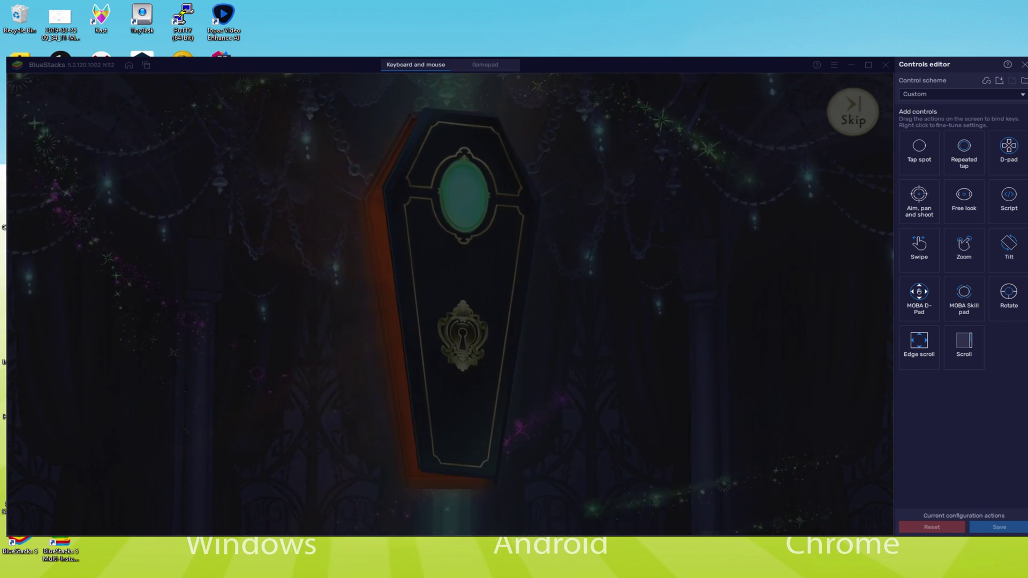
Step: Close the controls editor, then dismiss Kalim's SR Ceremonial Robes card to continue
{"action": "left_click", "coordinate": [1008, 64]}
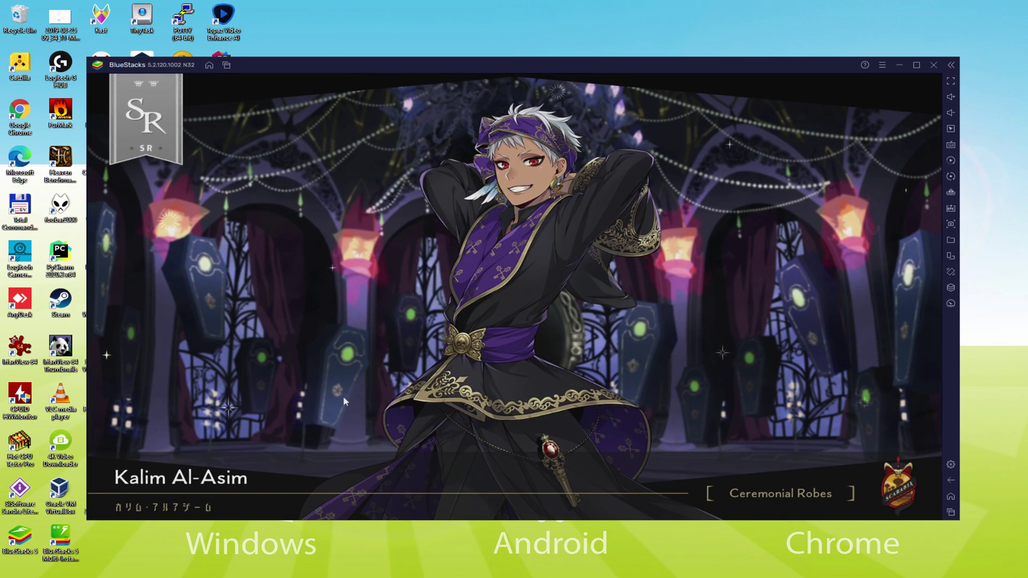
{"action": "left_click", "coordinate": [493, 471]}
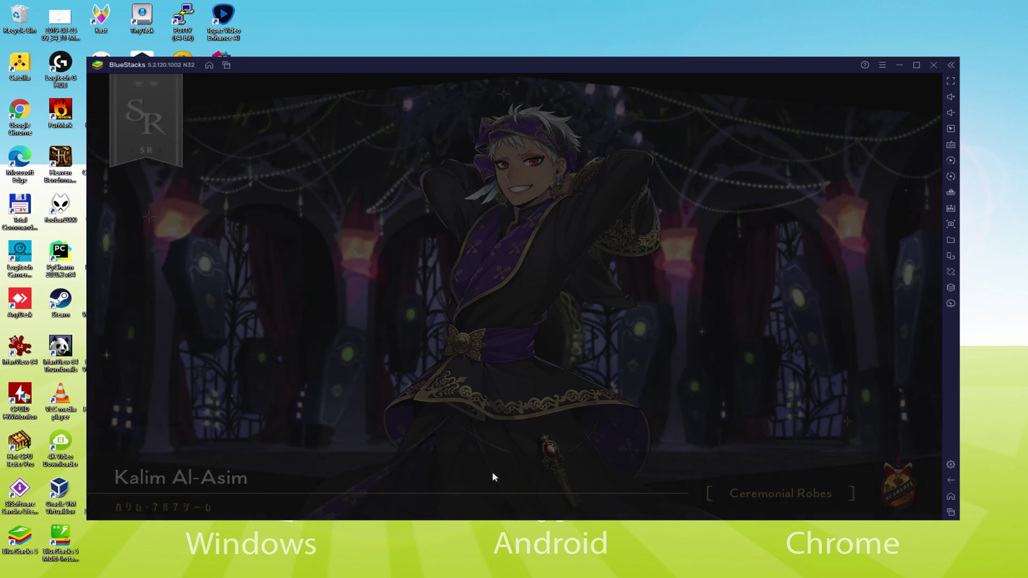